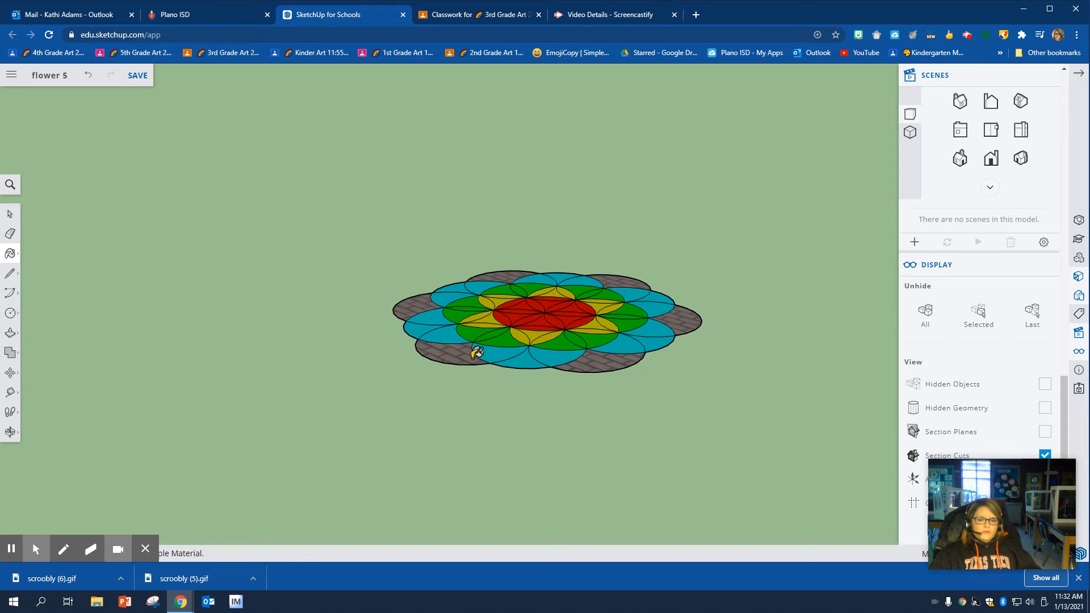
Step: Select the entire flower design and move it a short distance sideways along the ground
left_click(11, 432)
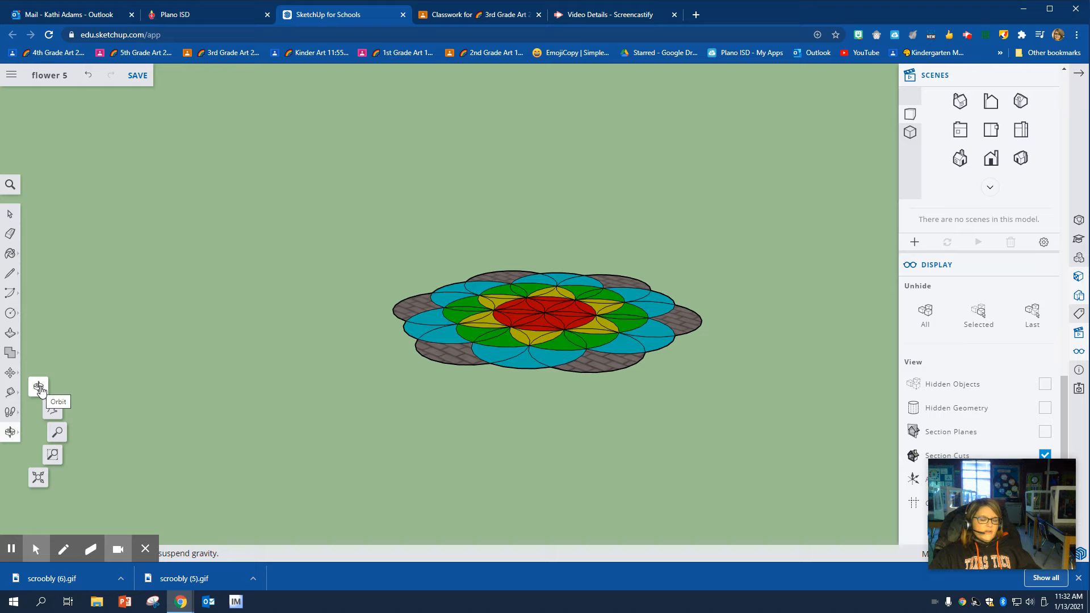
left_click(40, 390)
left_click_drag(355, 369, 304, 451)
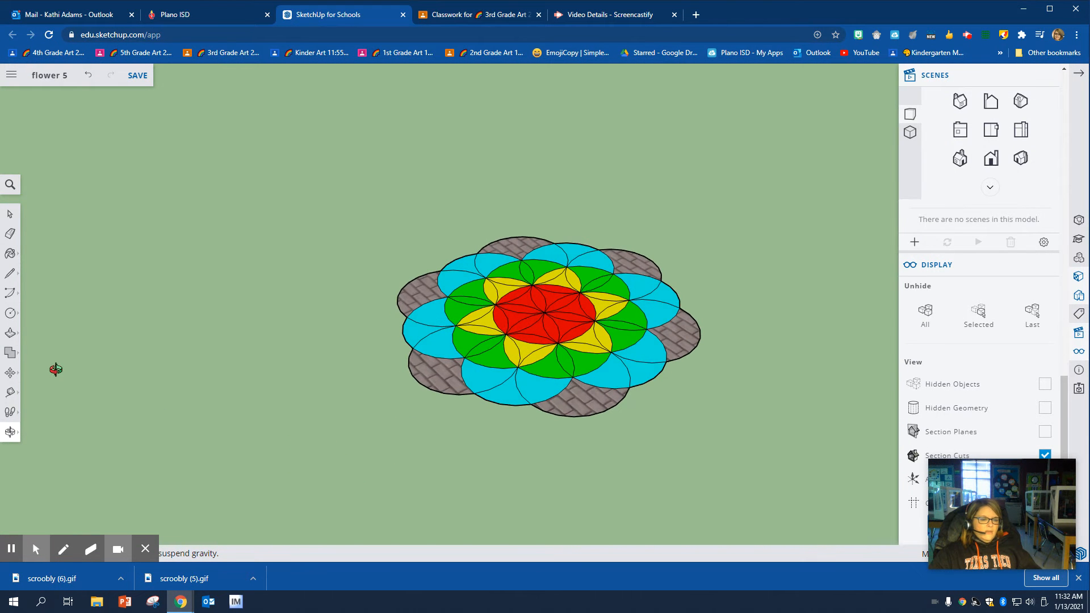
left_click(11, 214)
left_click_drag(304, 152, 787, 506)
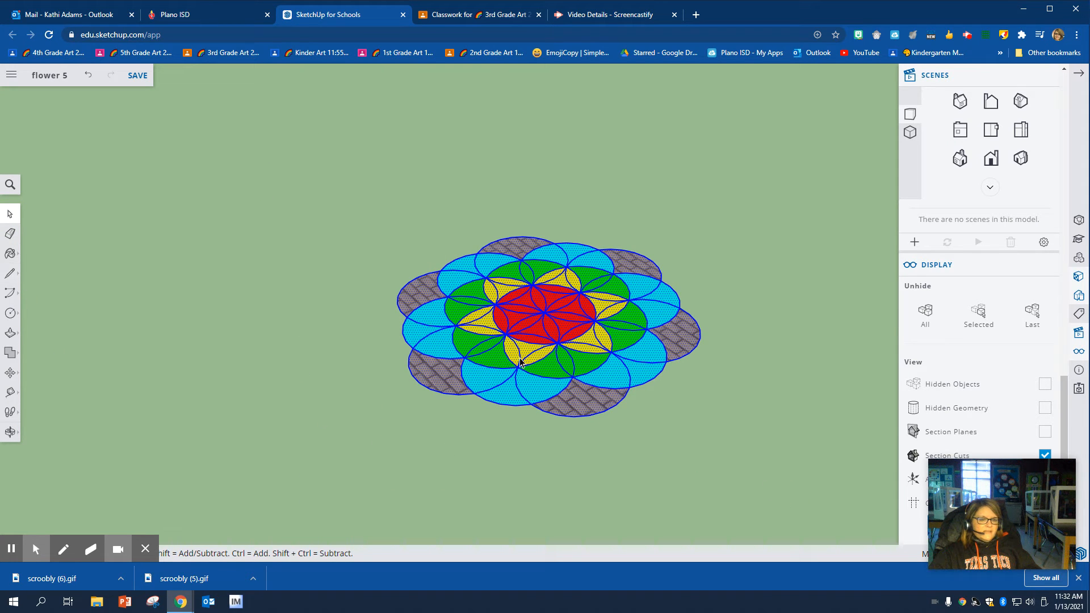
left_click(11, 372)
left_click(40, 349)
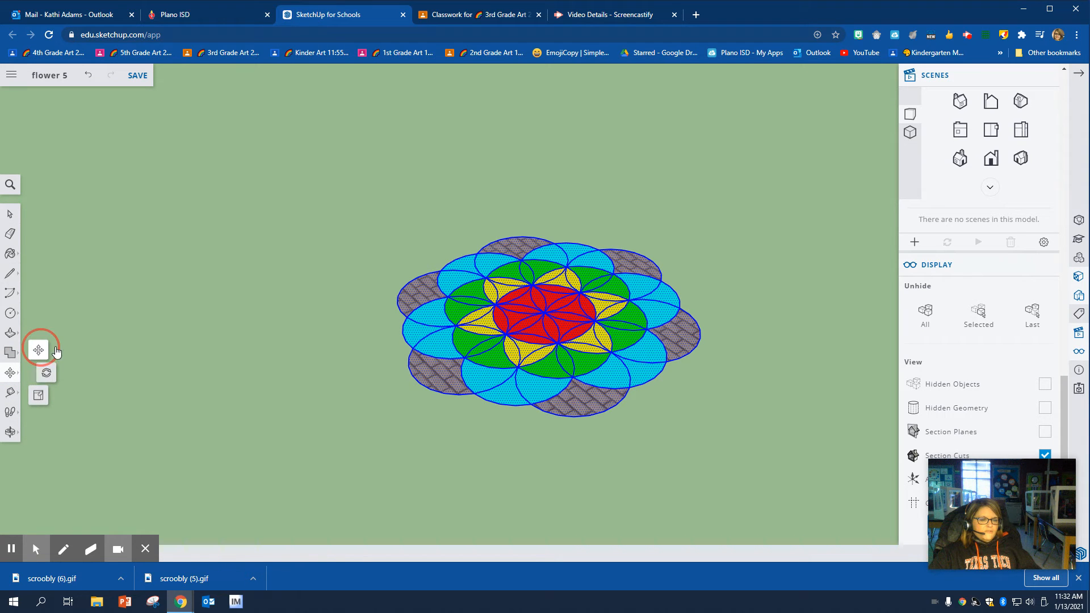
mouse_move(489, 335)
left_mouse_down()
mouse_move(380, 333)
mouse_move(381, 366)
mouse_move(262, 471)
mouse_move(391, 326)
mouse_move(383, 333)
left_mouse_up()
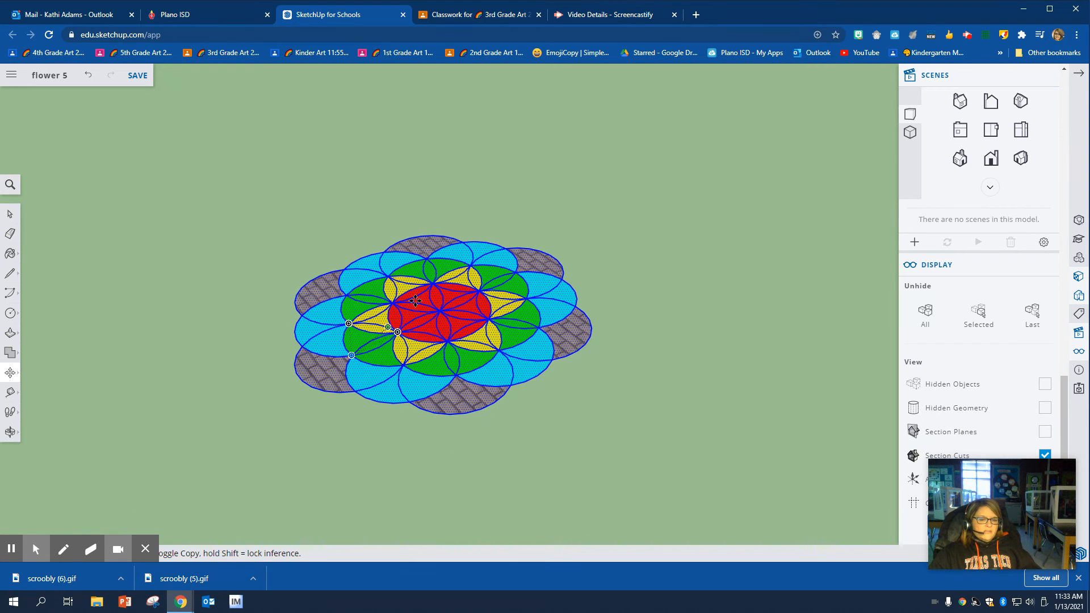
Step: Raise the first brick-textured outer petal into a low block with Push/Pull
left_click(8, 332)
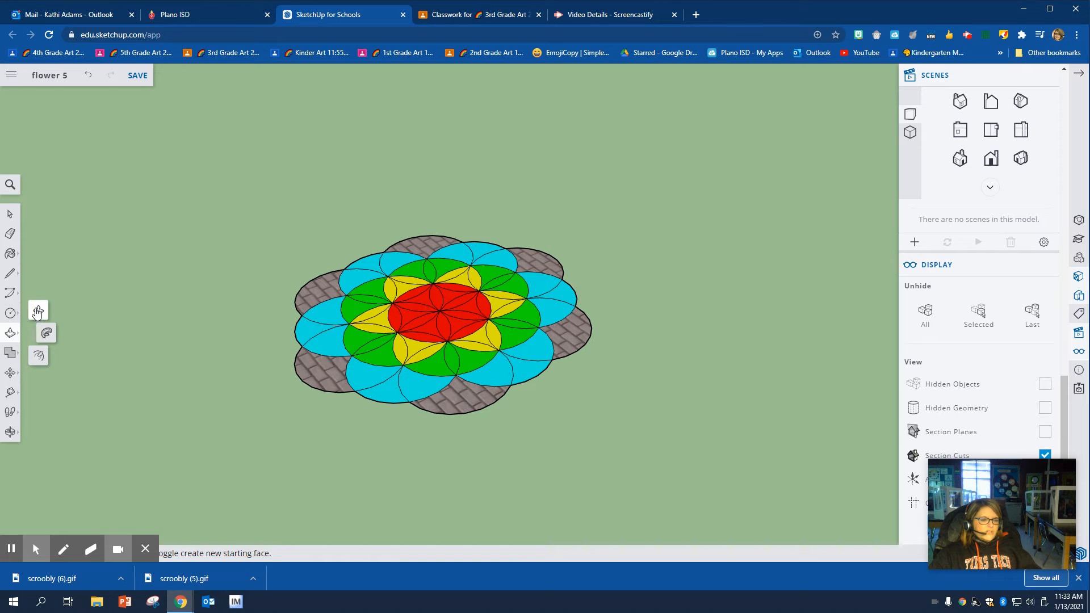
left_click(38, 312)
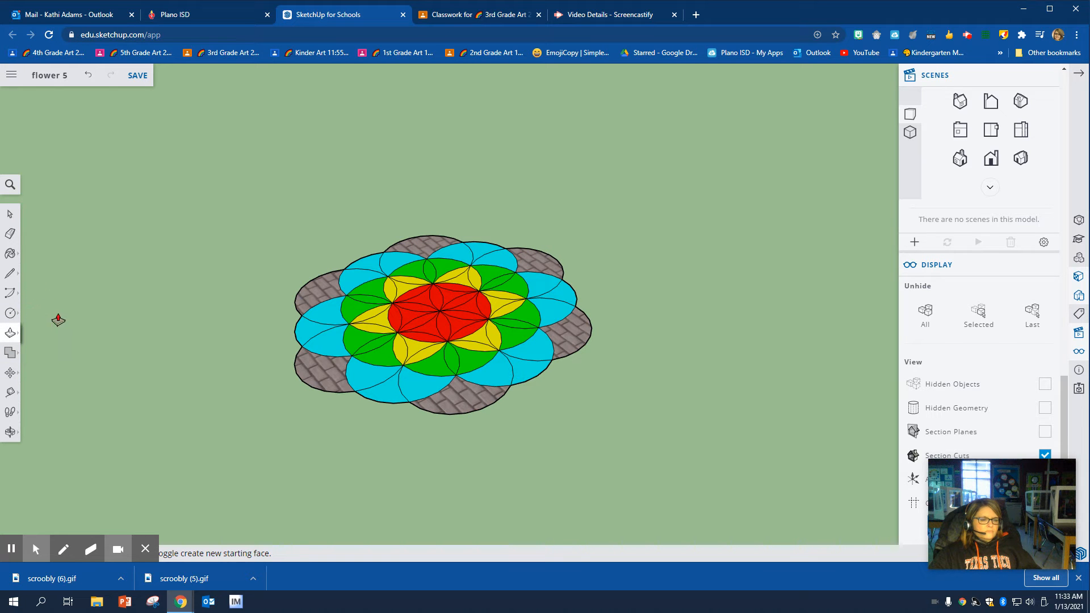
left_click(321, 286)
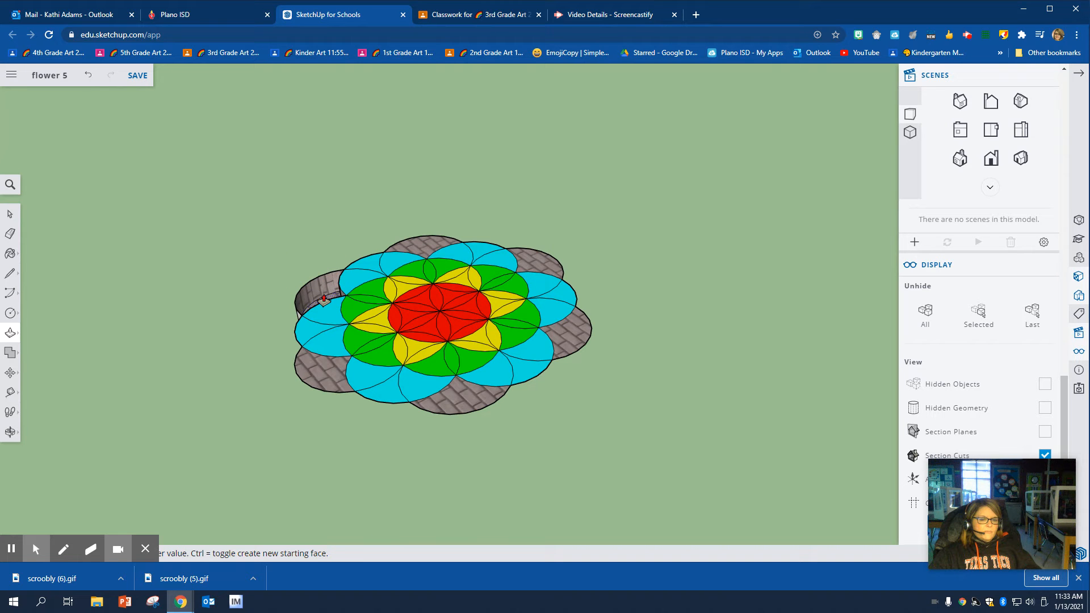
scroll(310, 276, "up", 2)
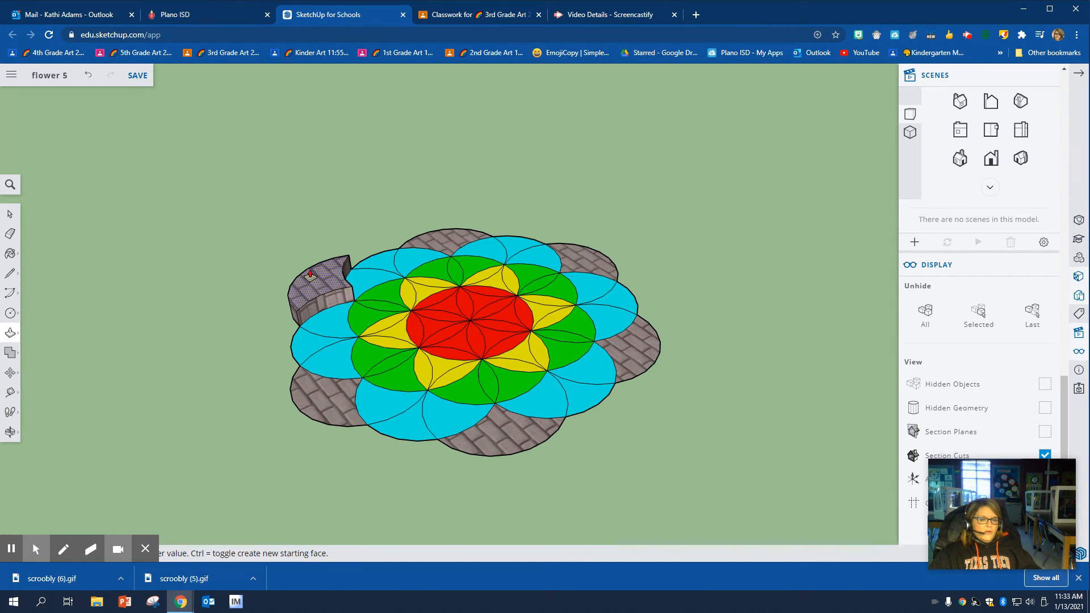
scroll(310, 276, "up", 2)
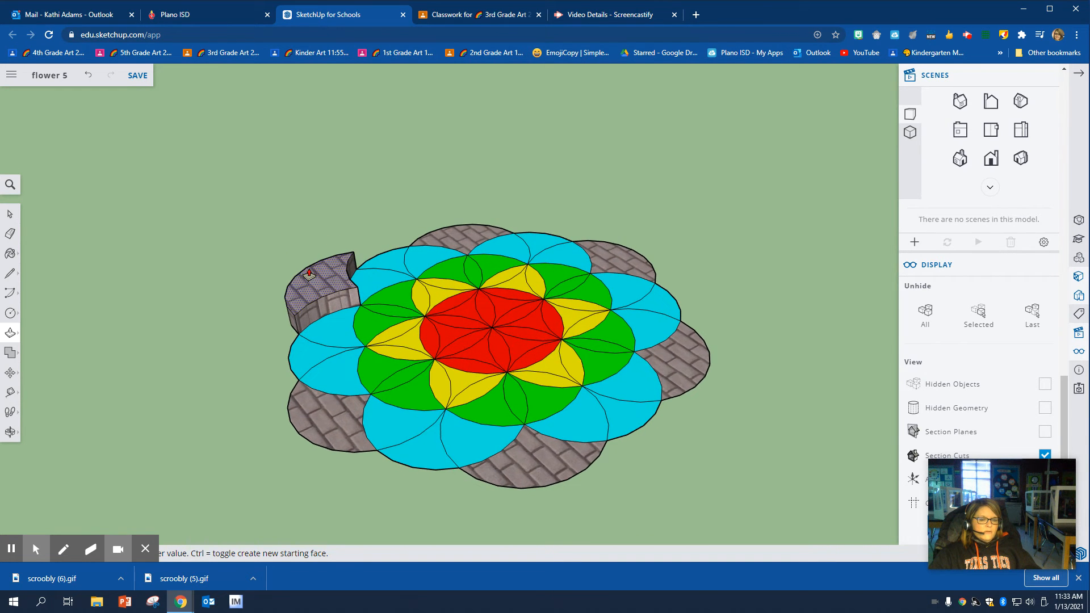
left_click(307, 266)
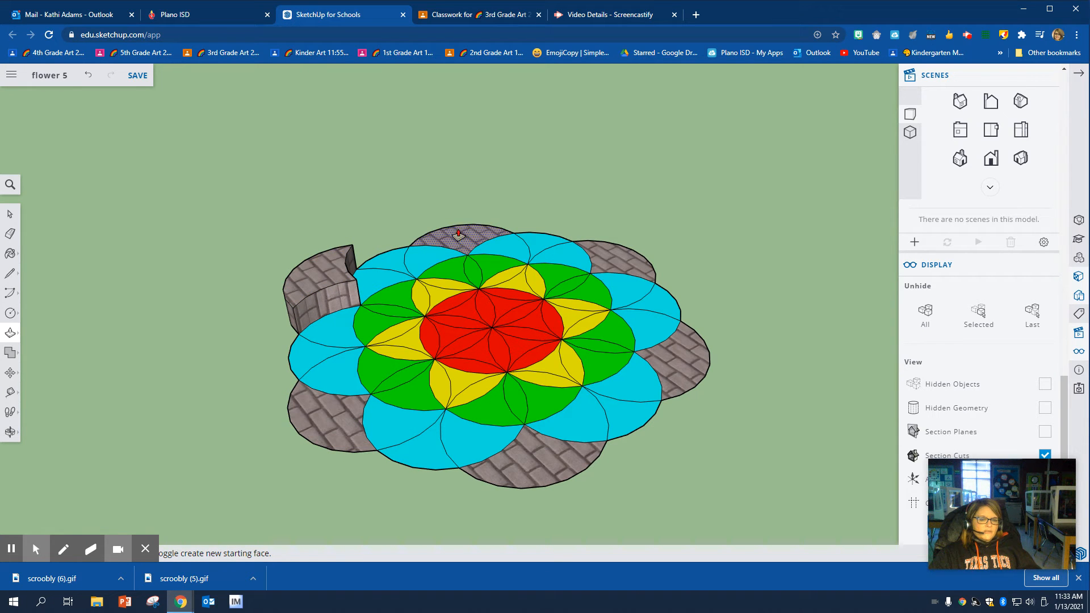
Step: Push/Pull the other five brick-textured outer petals up to the same height as the first raised brick block
left_click(460, 223)
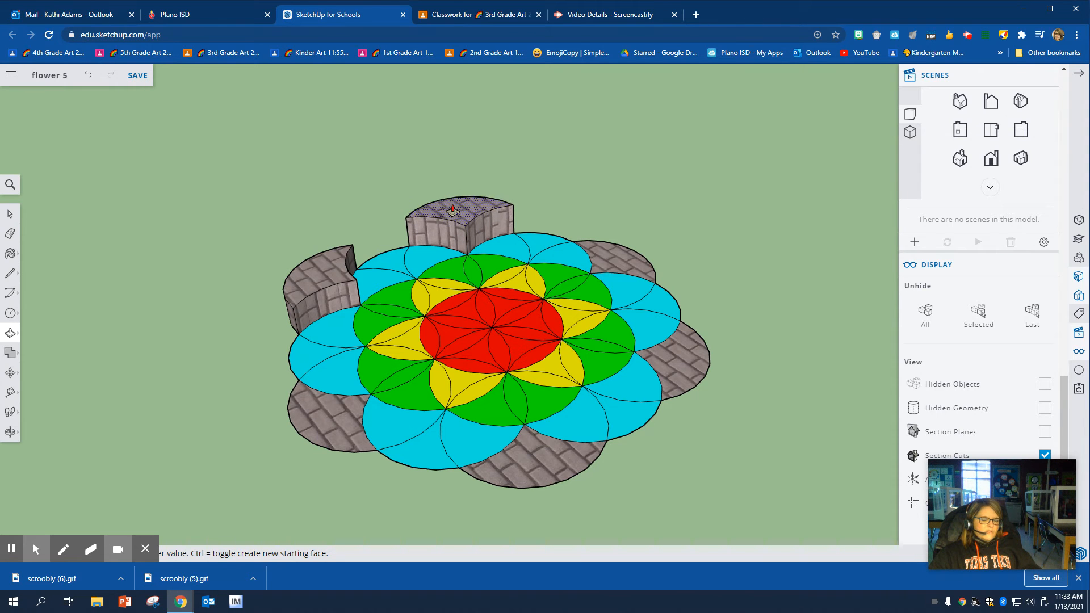
left_click(342, 248)
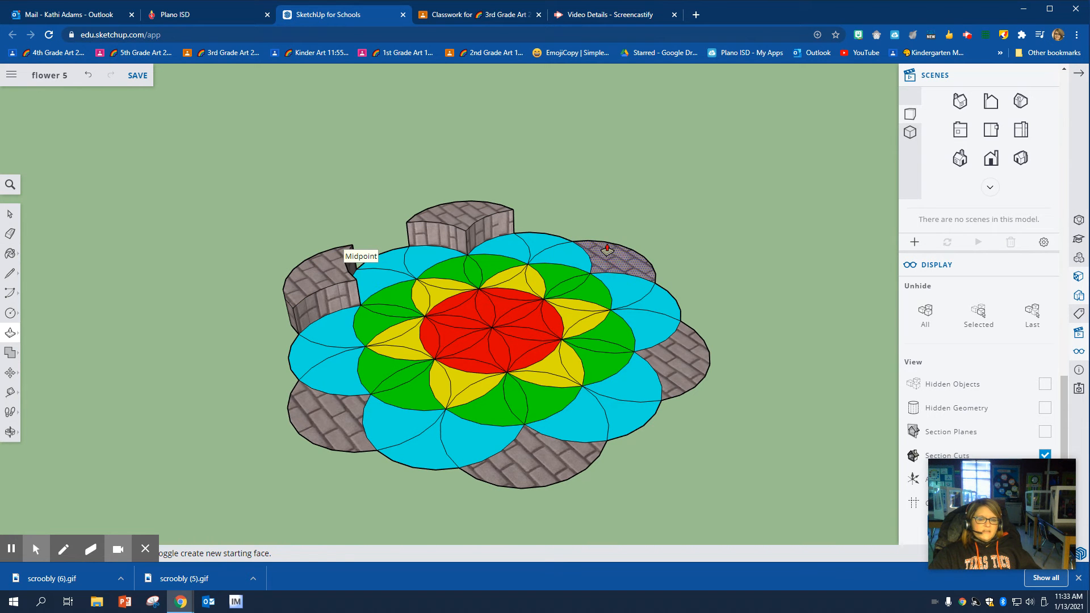
left_click(609, 253)
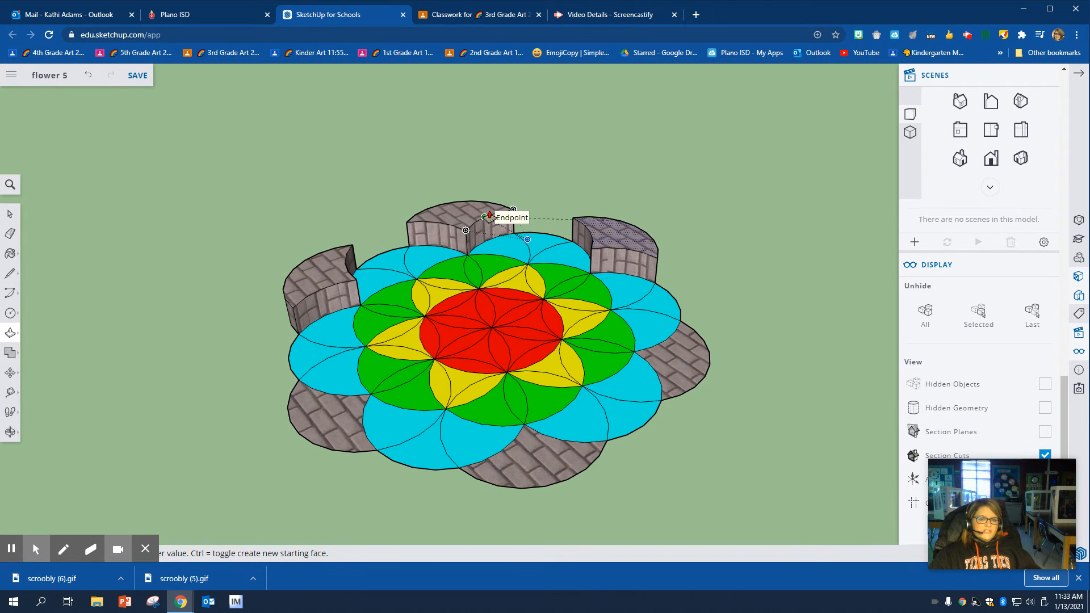
left_click(489, 216)
left_click(684, 357)
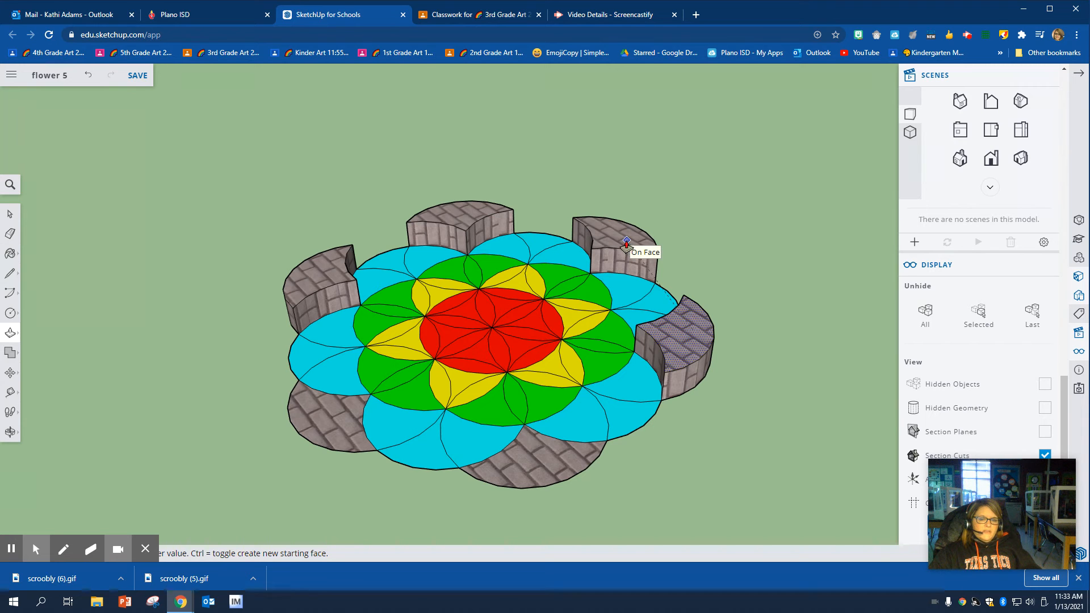
left_click(627, 248)
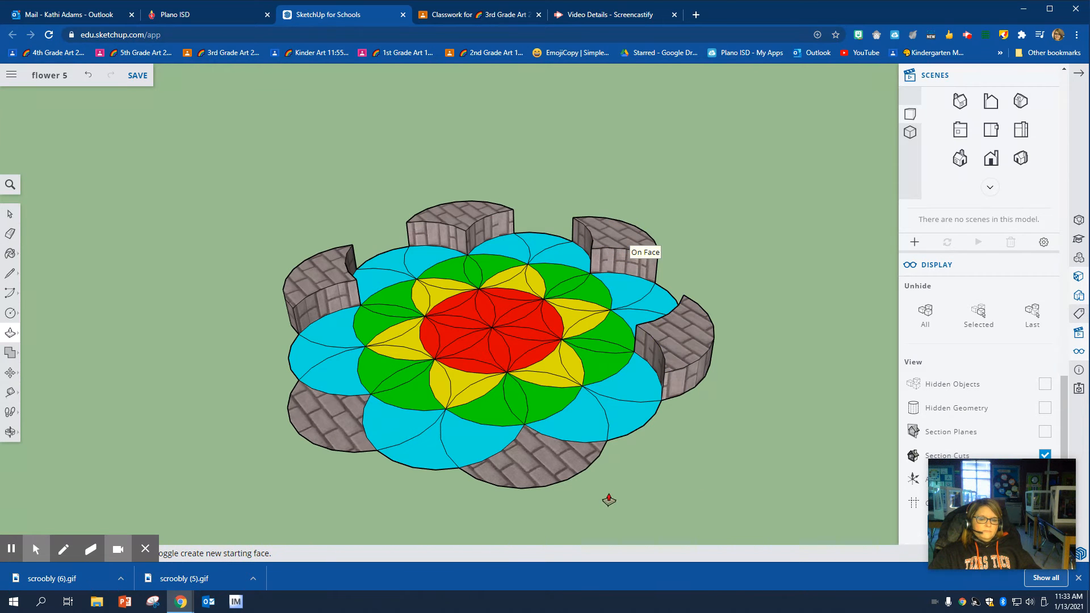
left_click(560, 453)
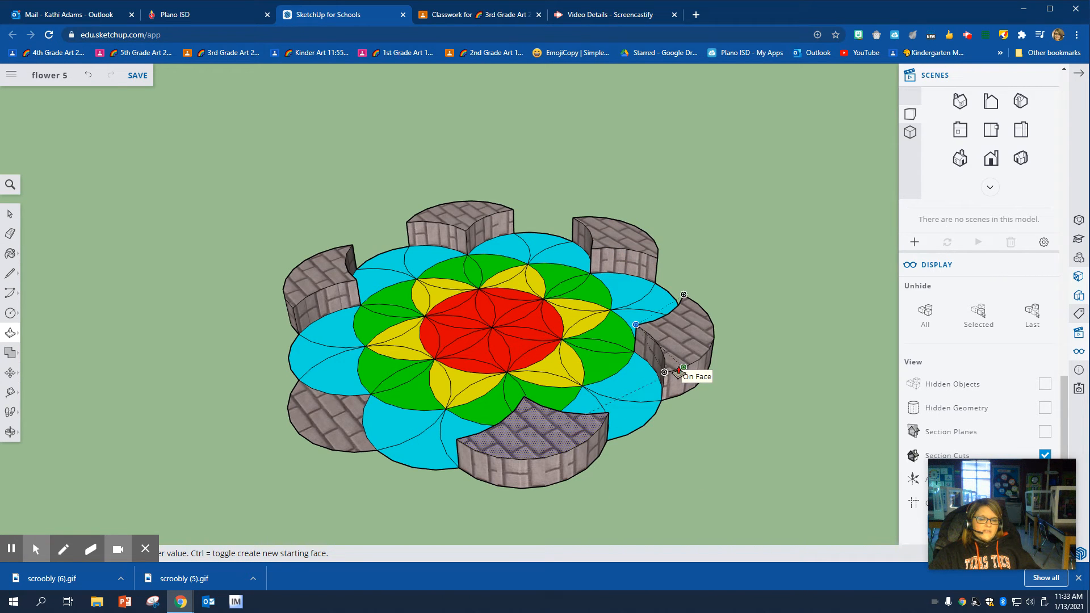
left_click(678, 372)
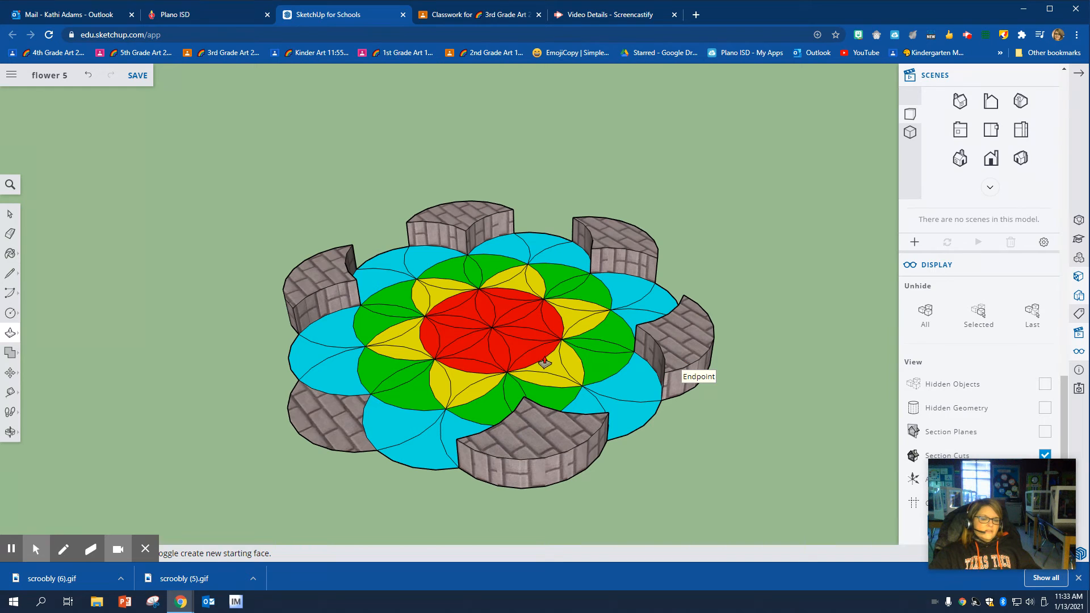
left_click(317, 419)
left_click(472, 451)
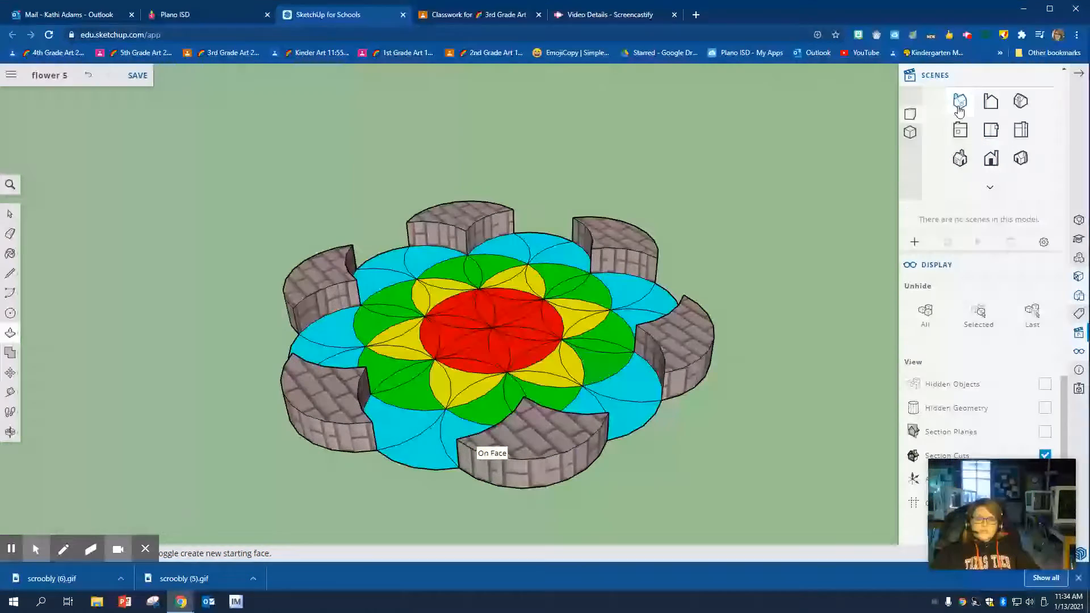
Step: From an angled perspective view, raise the cyan section between the two nearest brick blocks to a height well below them
left_click(959, 129)
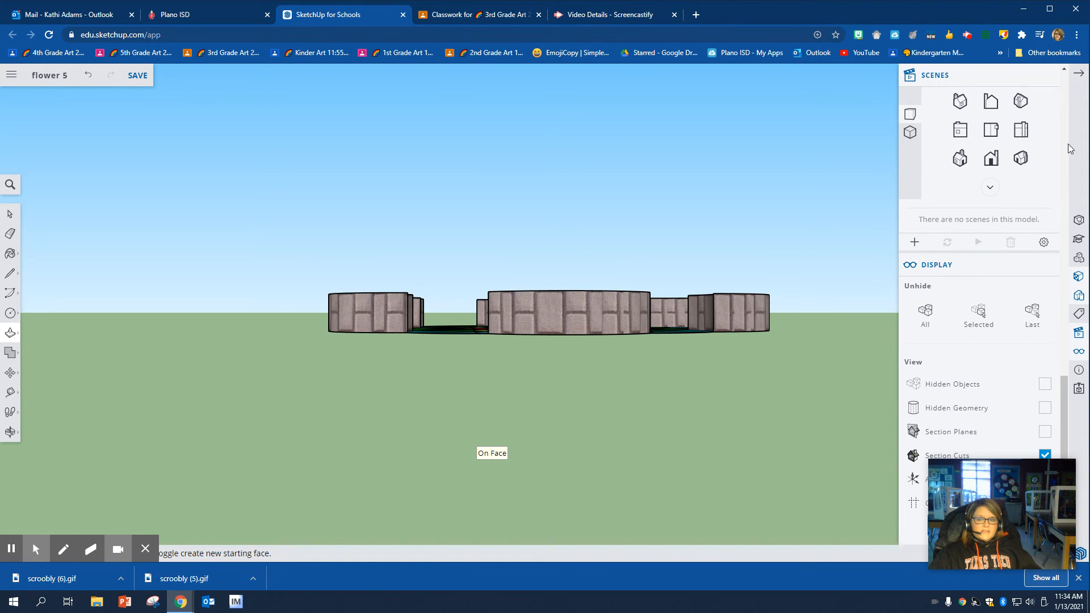
left_click(959, 158)
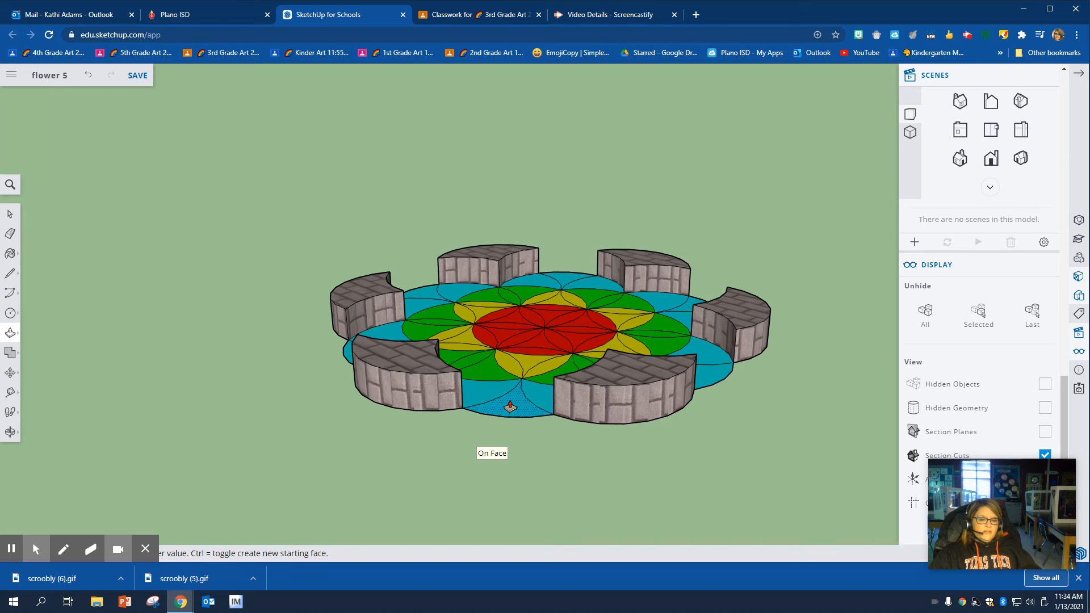
left_click(508, 412)
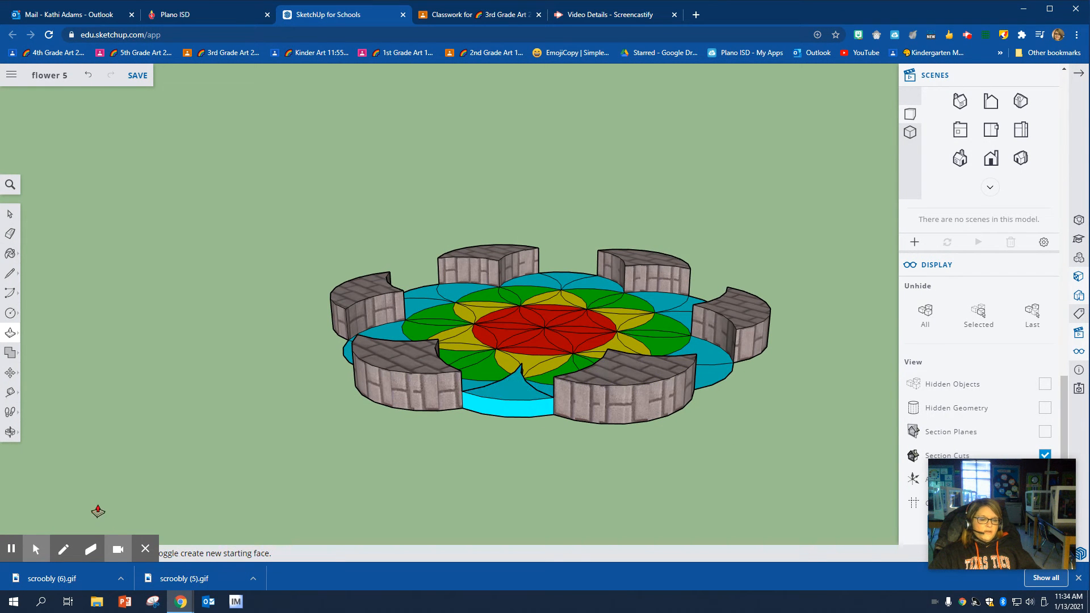
Step: Push/Pull the cyan section in the neighbouring gap between brick blocks to the same height as the first raised cyan section
left_click(11, 432)
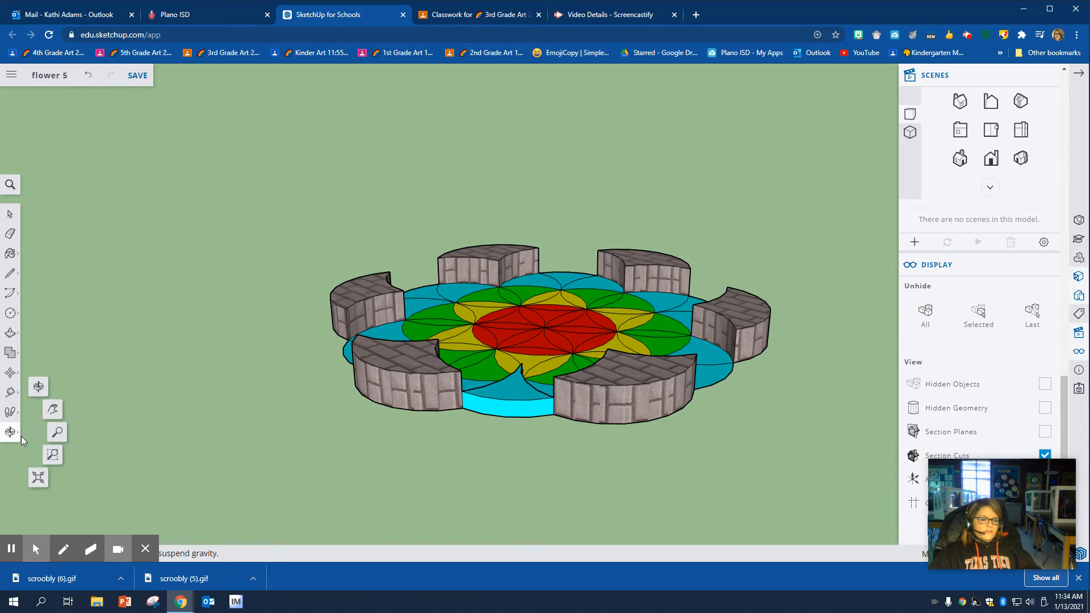
left_click(38, 388)
left_click_drag(762, 391, 487, 448)
left_click_drag(663, 460, 592, 435)
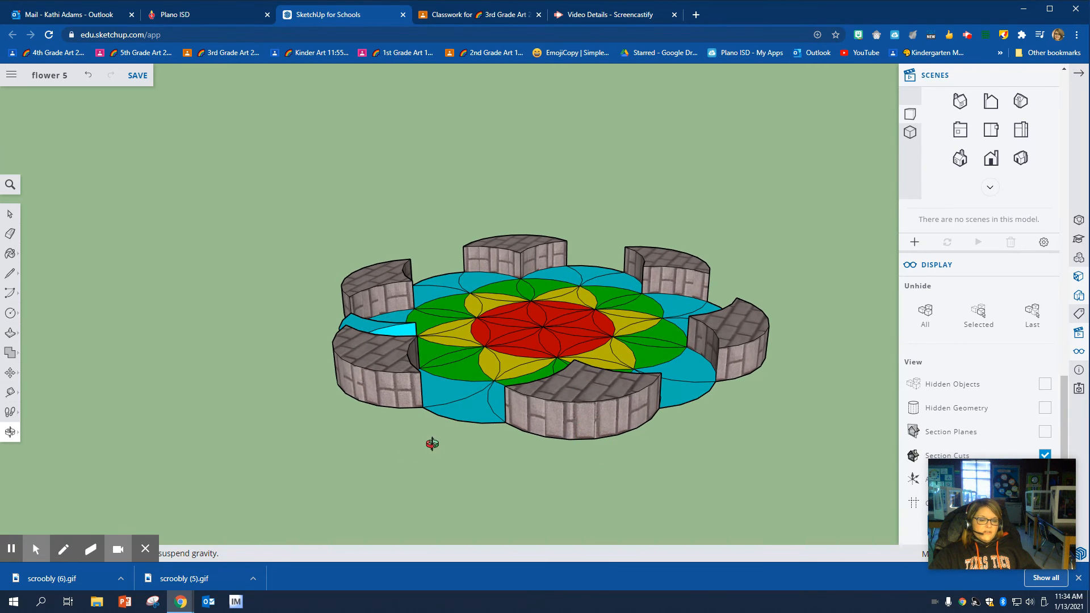
left_click(10, 333)
left_click(458, 404)
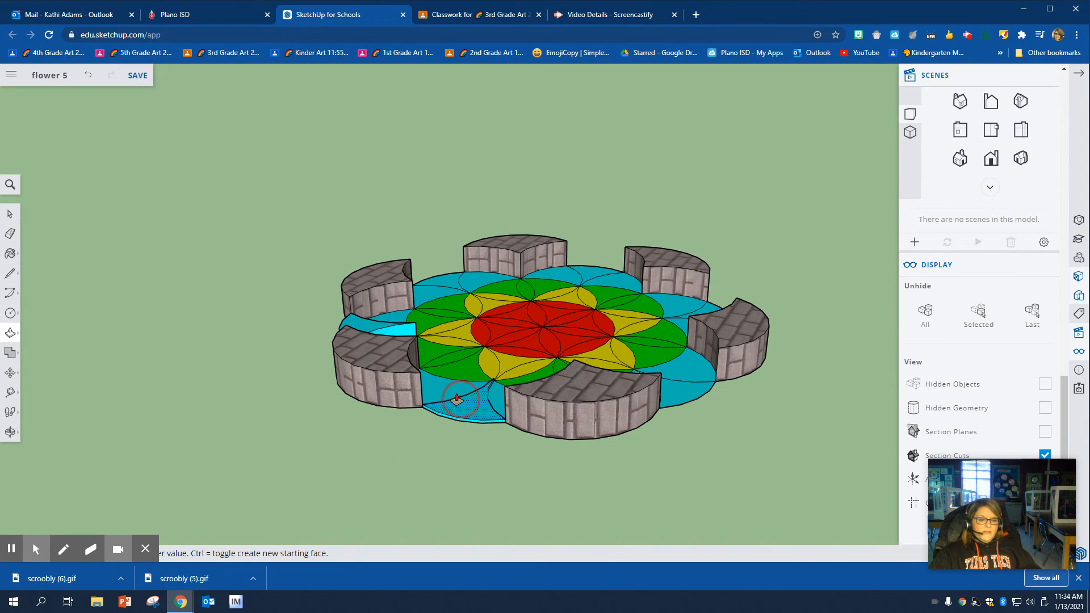
left_click(403, 322)
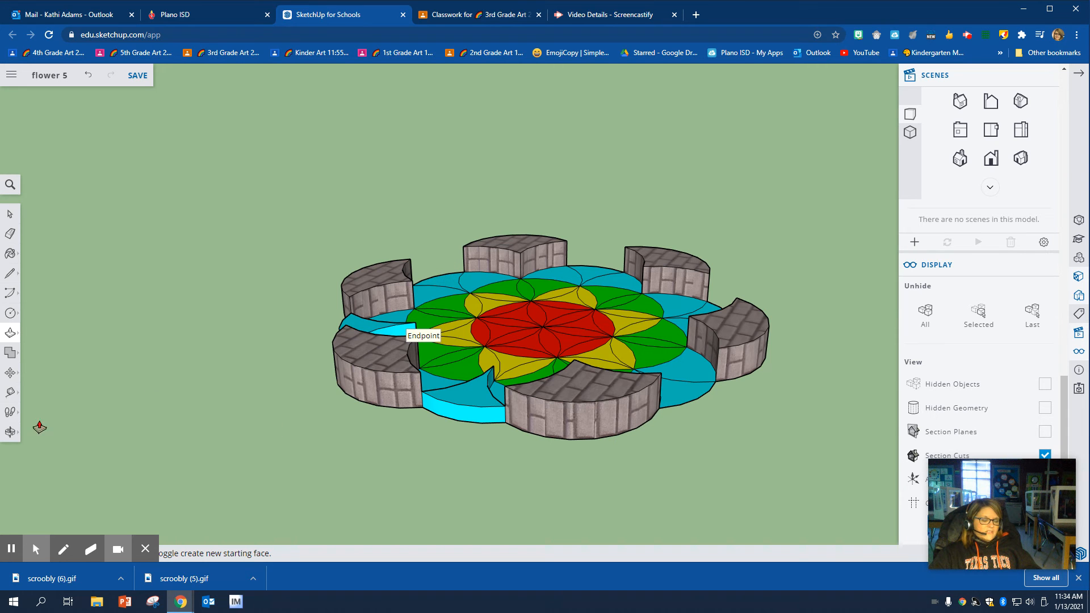
Step: Raise a cyan section in the next gap around the flower to match the other raised cyan sections
left_click(10, 432)
left_click_drag(276, 366, 603, 448)
left_click_drag(344, 401, 469, 472)
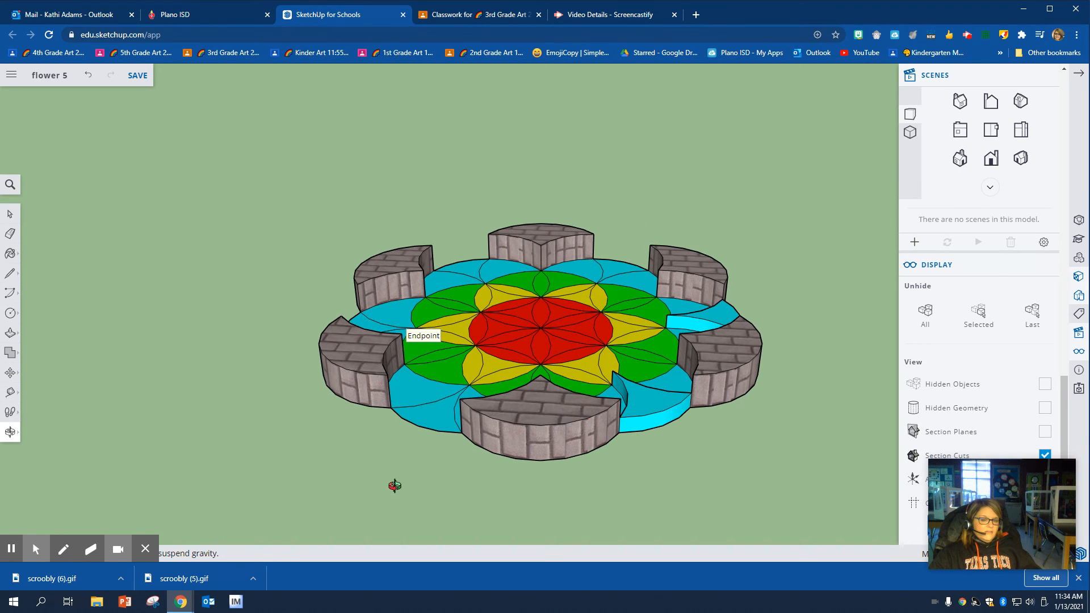
left_click(17, 336)
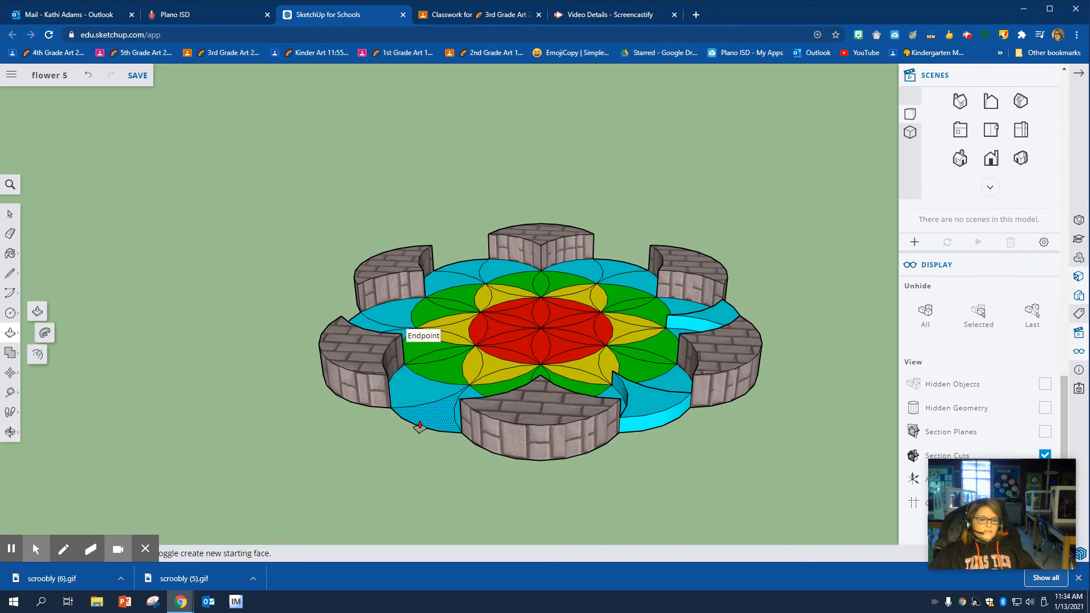
left_click(427, 415)
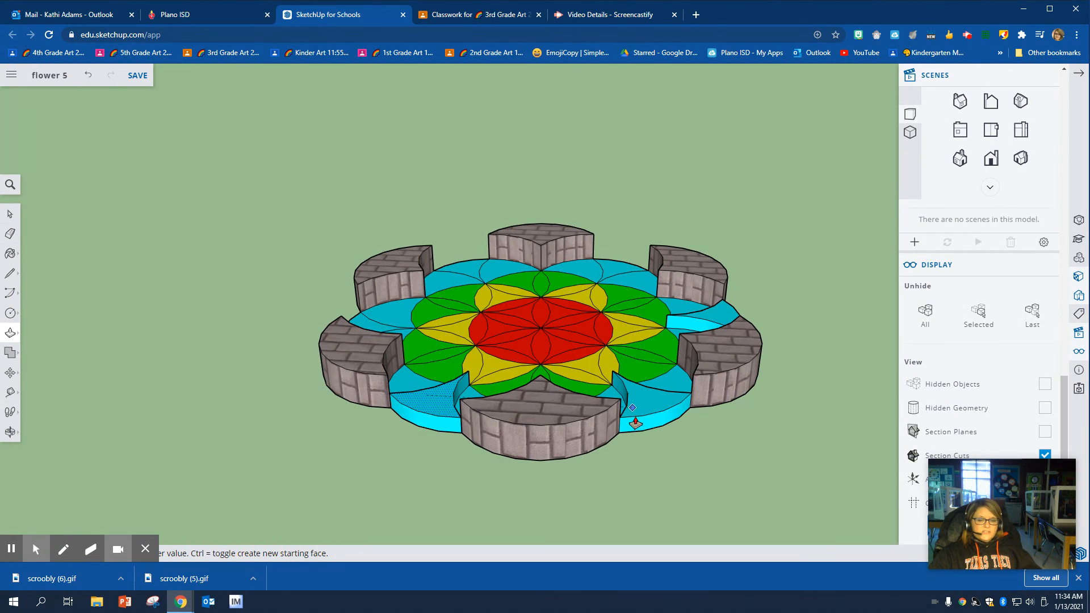
left_click(635, 419)
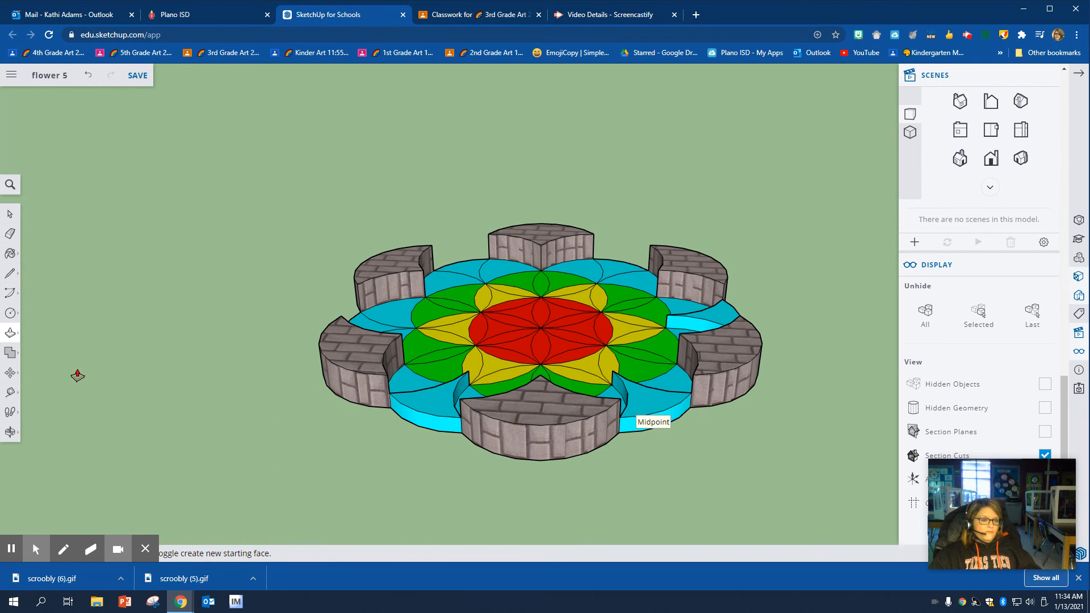
Step: Reopen flower 5.skp from the home page, saving the changes to the current model, and return to the home page
left_click(11, 373)
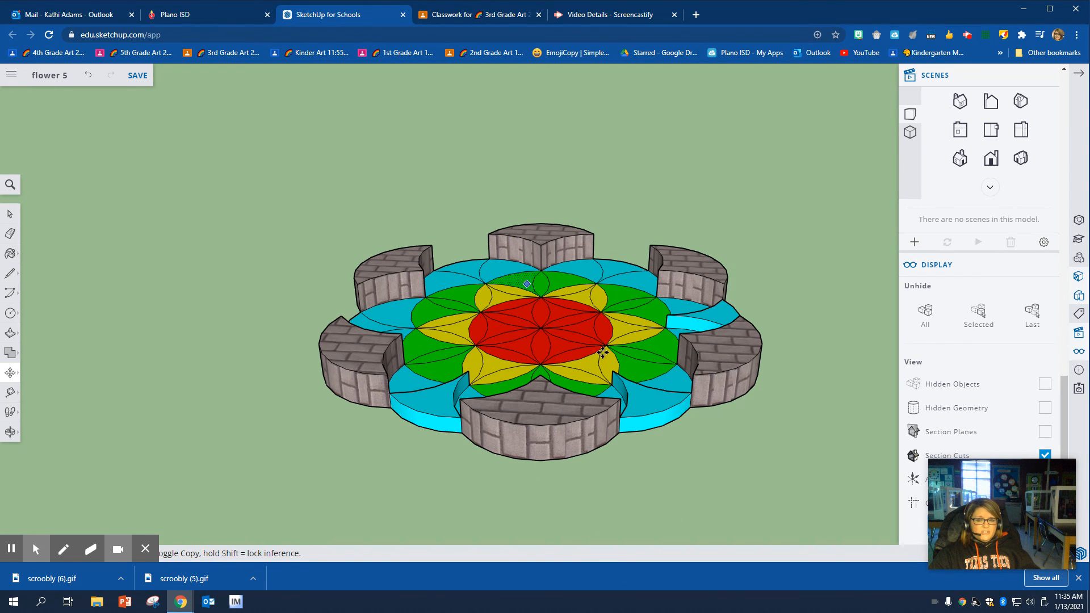
left_click(12, 75)
left_click(68, 103)
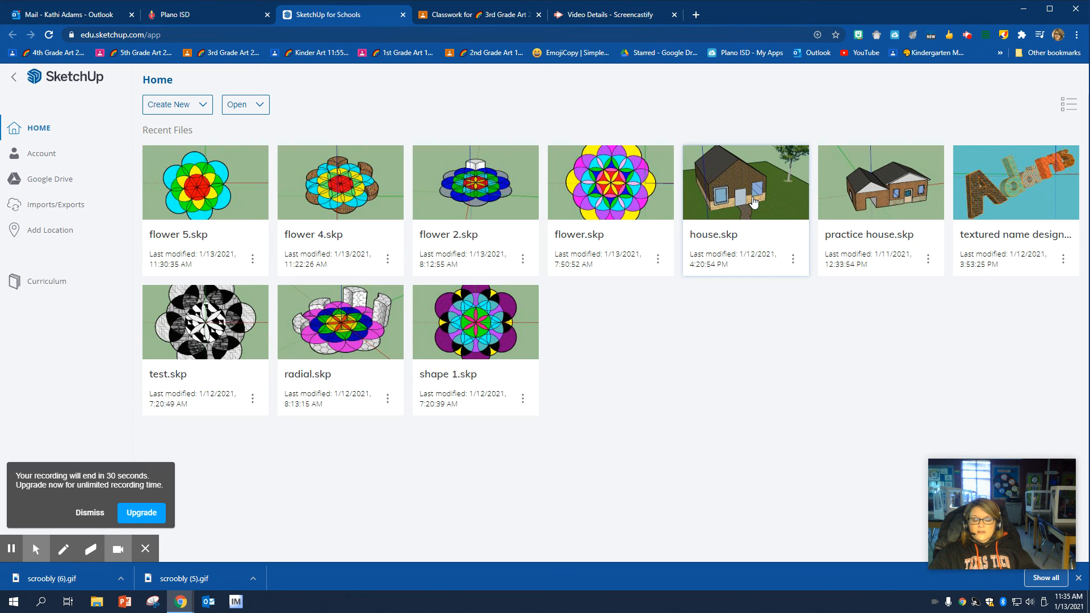
left_click(206, 189)
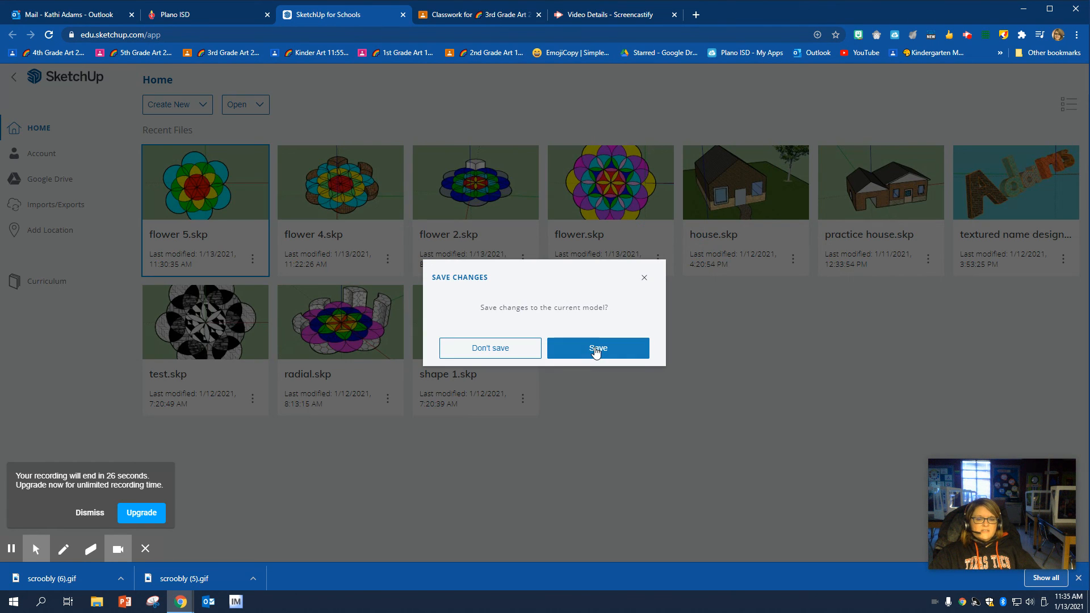
left_click(581, 352)
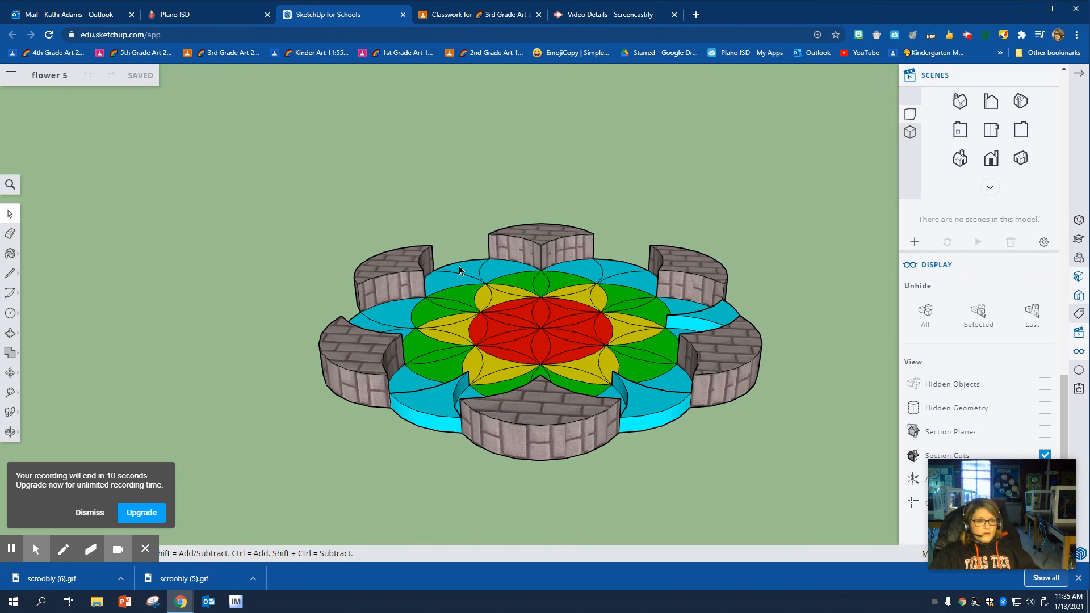
left_click(11, 74)
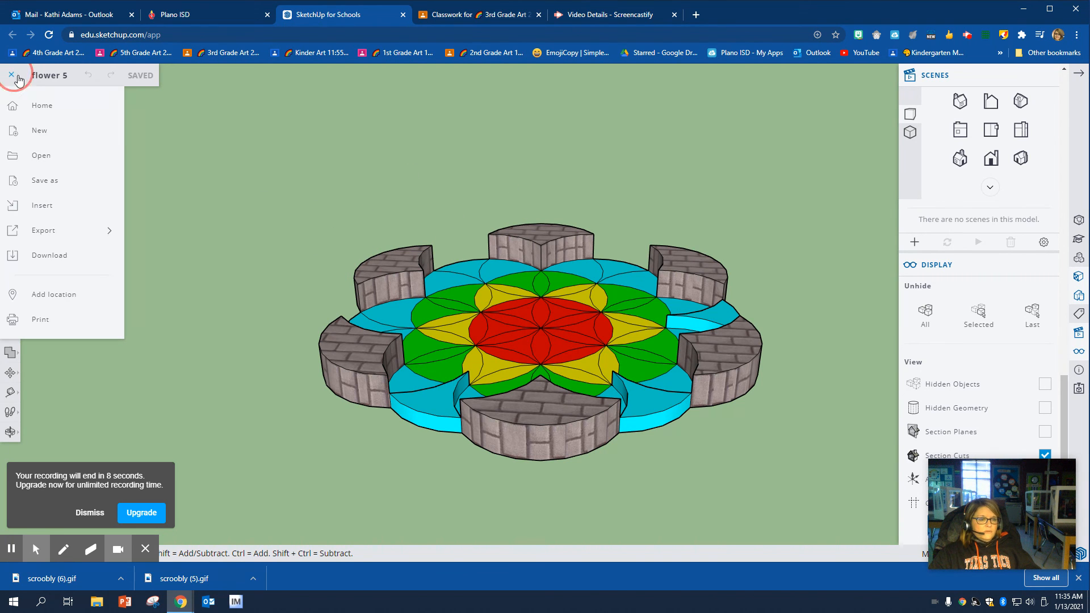
left_click(34, 106)
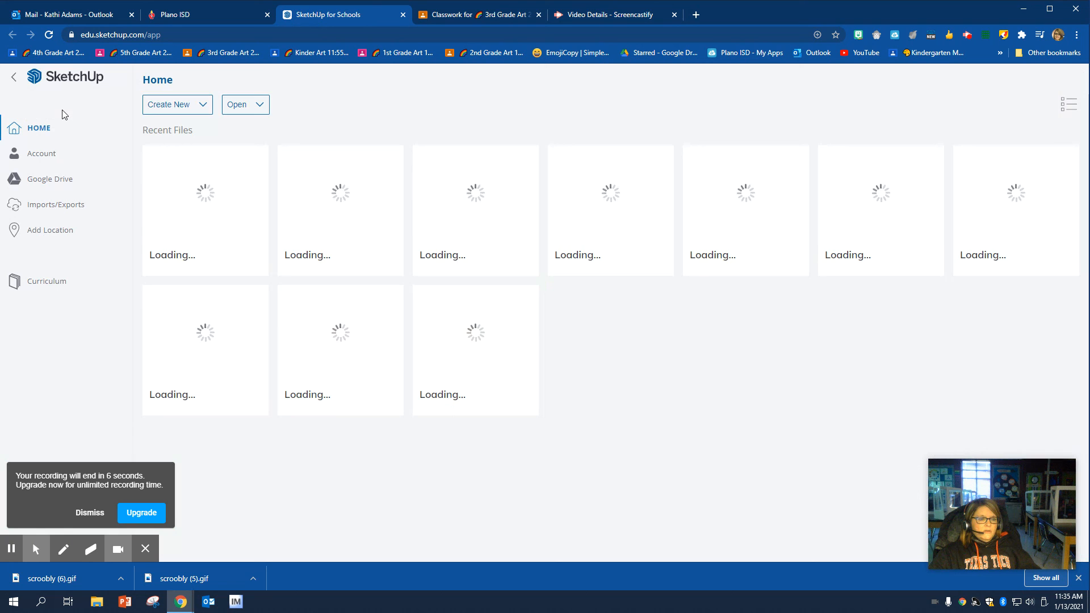